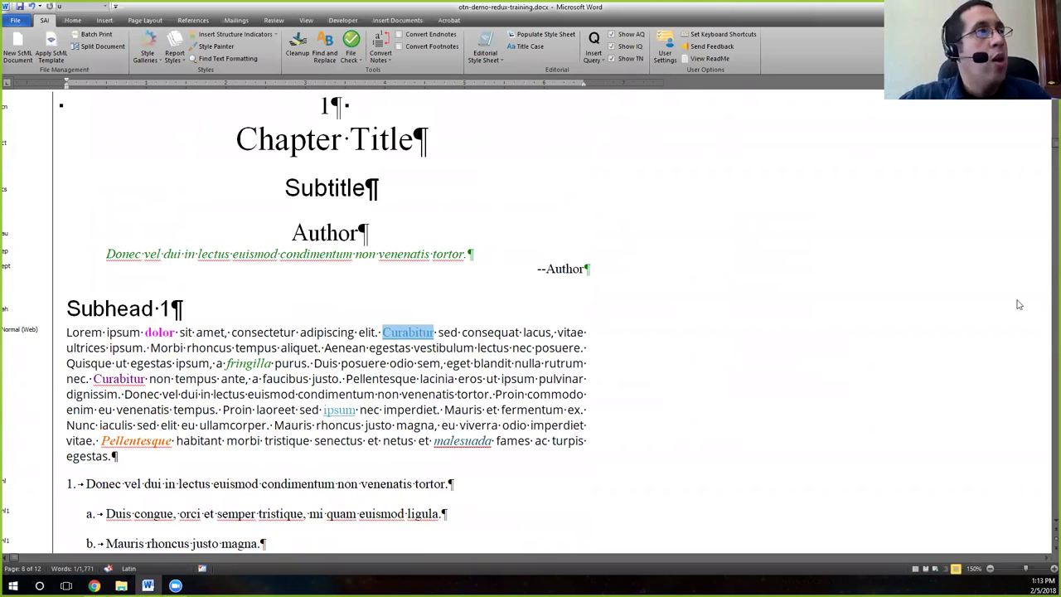
- Change the Lorem ipsum paragraph below the numbered list from pcon to the Normal style
{"action": "left_click", "coordinate": [491, 363]}
{"action": "scroll", "coordinate": [491, 362], "scroll_direction": "down", "scroll_amount": 3}
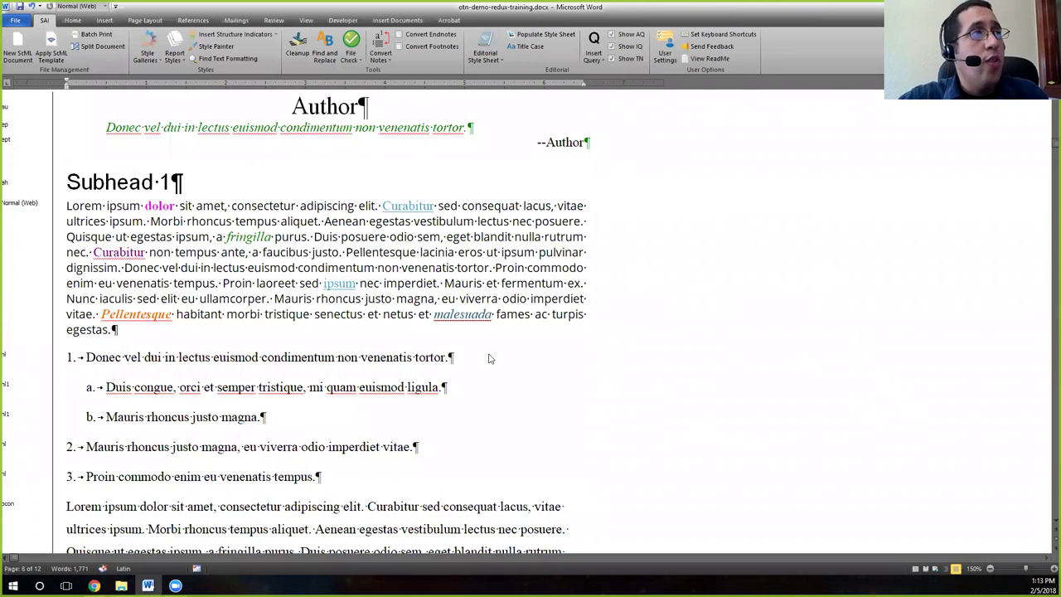
{"action": "scroll", "coordinate": [490, 358], "scroll_direction": "down", "scroll_amount": 4}
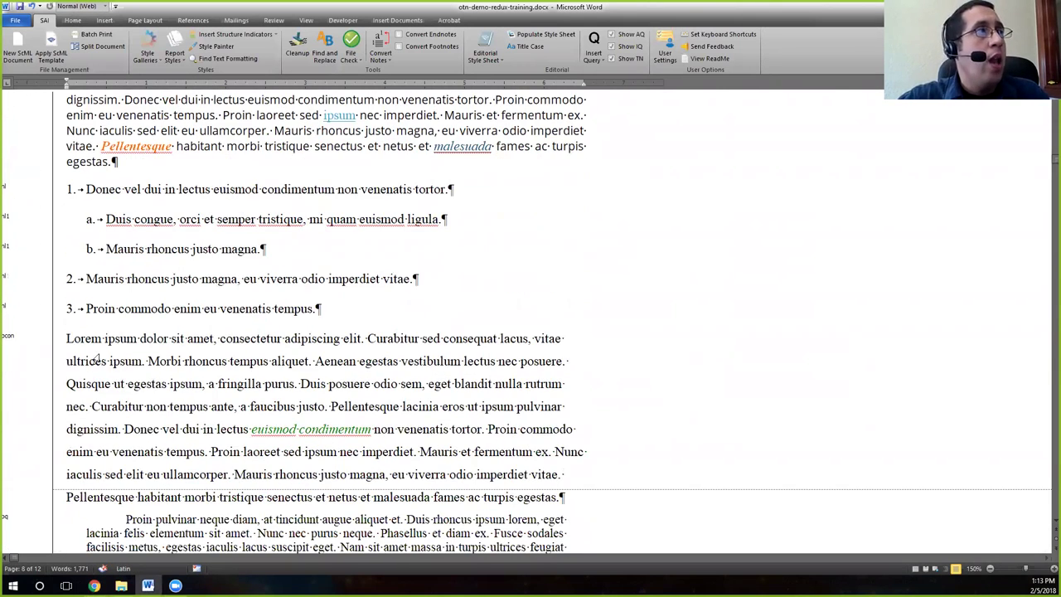
{"action": "double_click", "coordinate": [12, 340]}
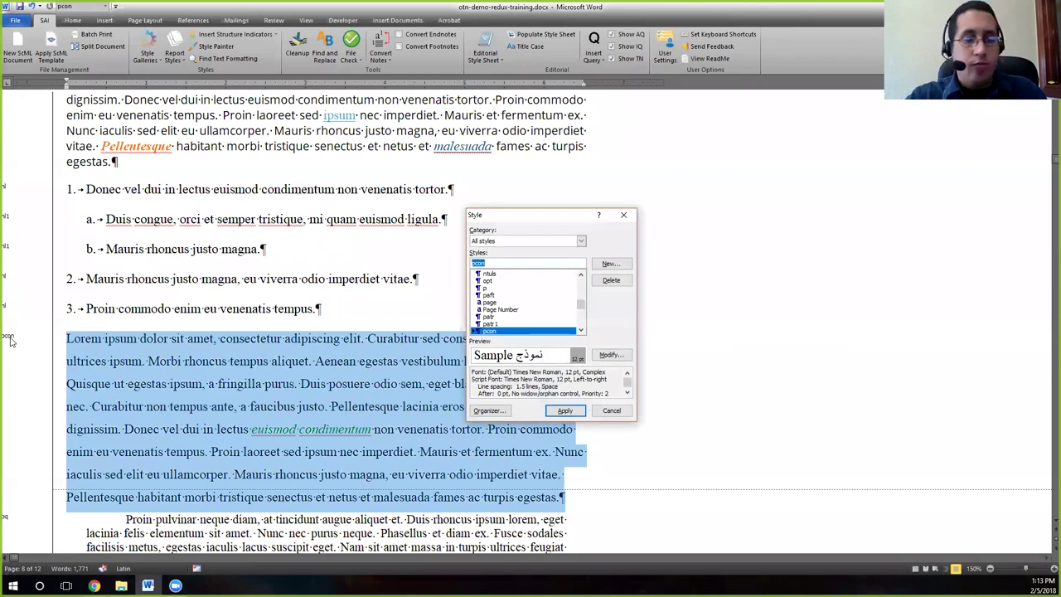
{"action": "type", "text": "Normal"}
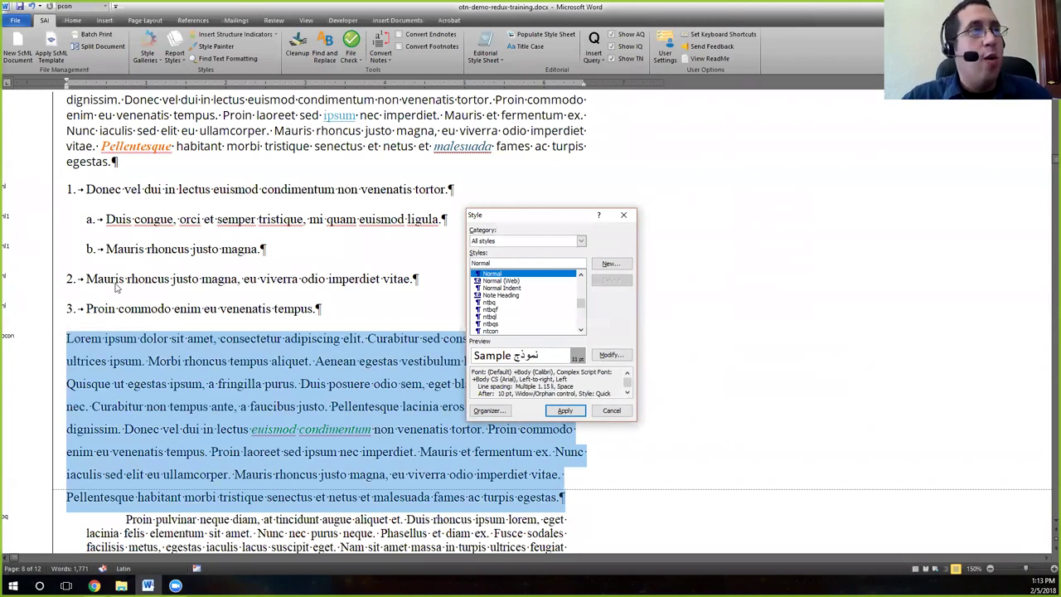
{"action": "left_click", "coordinate": [564, 412]}
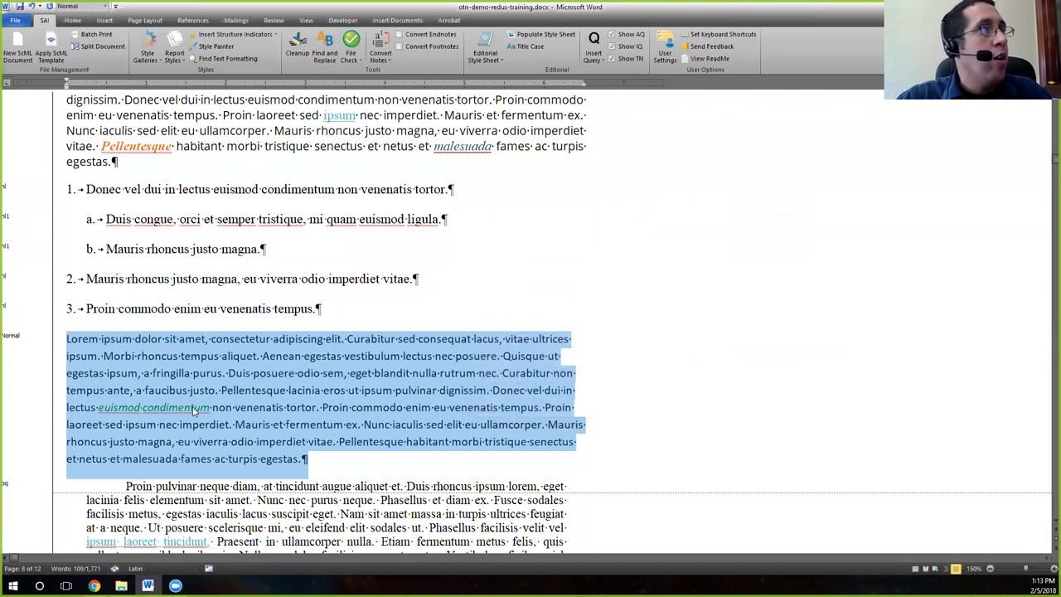
{"action": "left_click", "coordinate": [152, 361]}
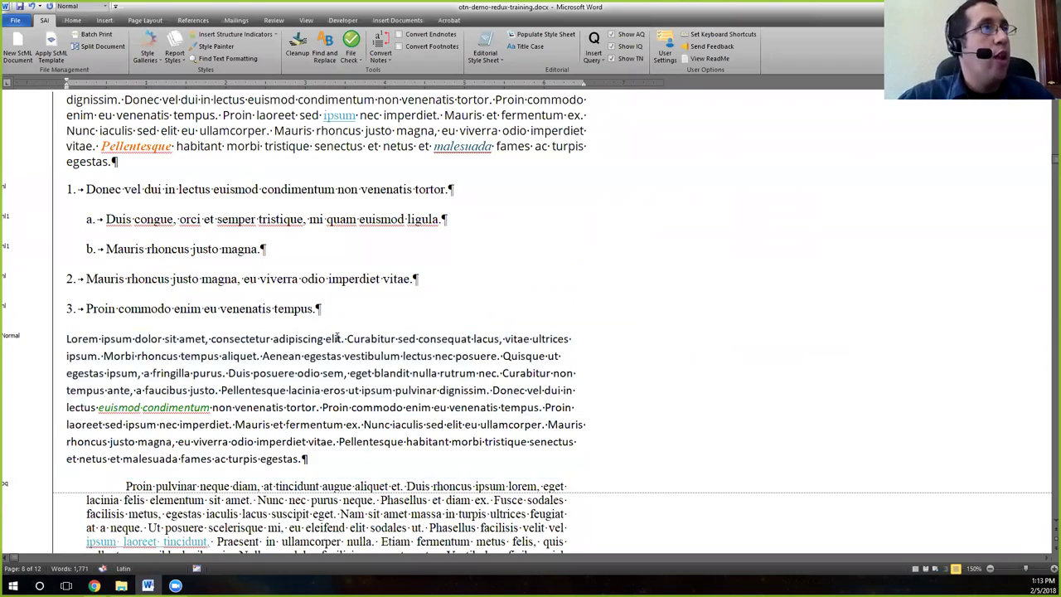
{"action": "scroll", "coordinate": [274, 346], "scroll_direction": "up", "scroll_amount": 5}
{"action": "scroll", "coordinate": [347, 305], "scroll_direction": "up", "scroll_amount": 2}
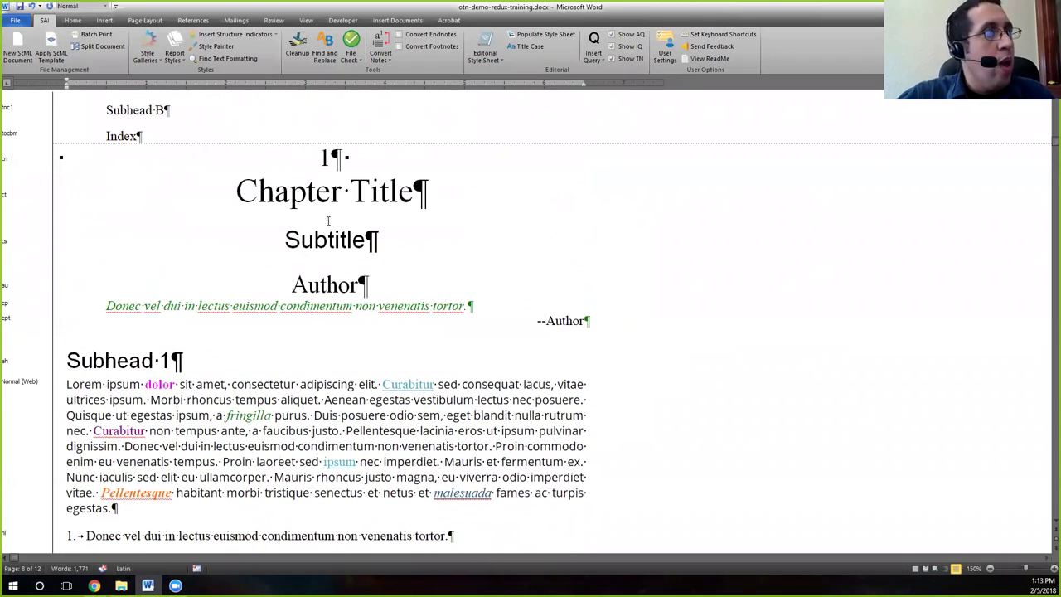
{"action": "scroll", "coordinate": [328, 220], "scroll_direction": "down", "scroll_amount": 6}
{"action": "scroll", "coordinate": [328, 220], "scroll_direction": "down", "scroll_amount": 2}
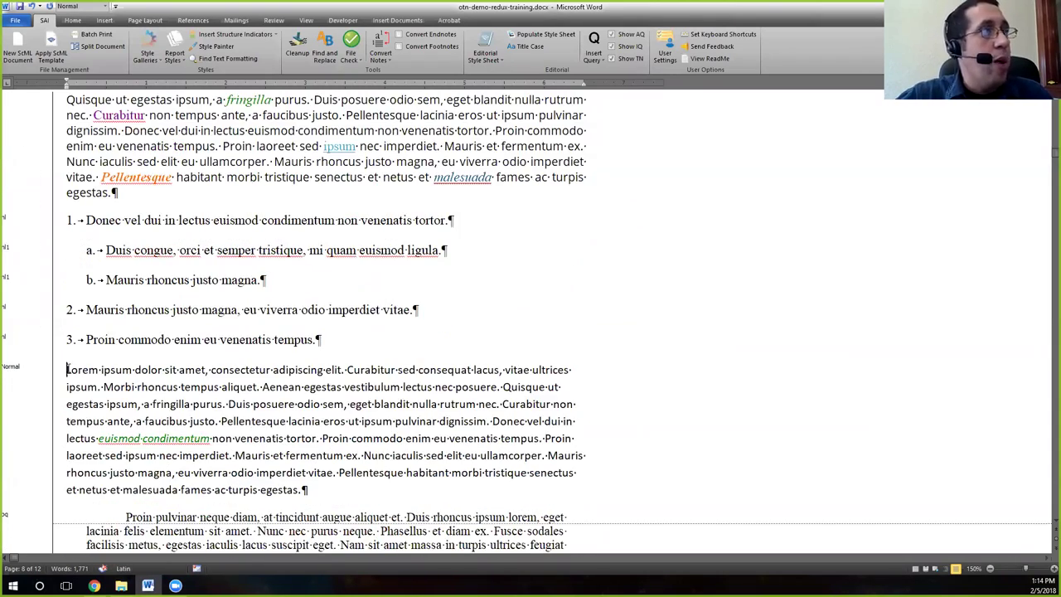
{"action": "left_click_drag", "start_coordinate": [67, 370], "coordinate": [340, 370]}
{"action": "scroll", "coordinate": [336, 373], "scroll_direction": "up", "scroll_amount": 1}
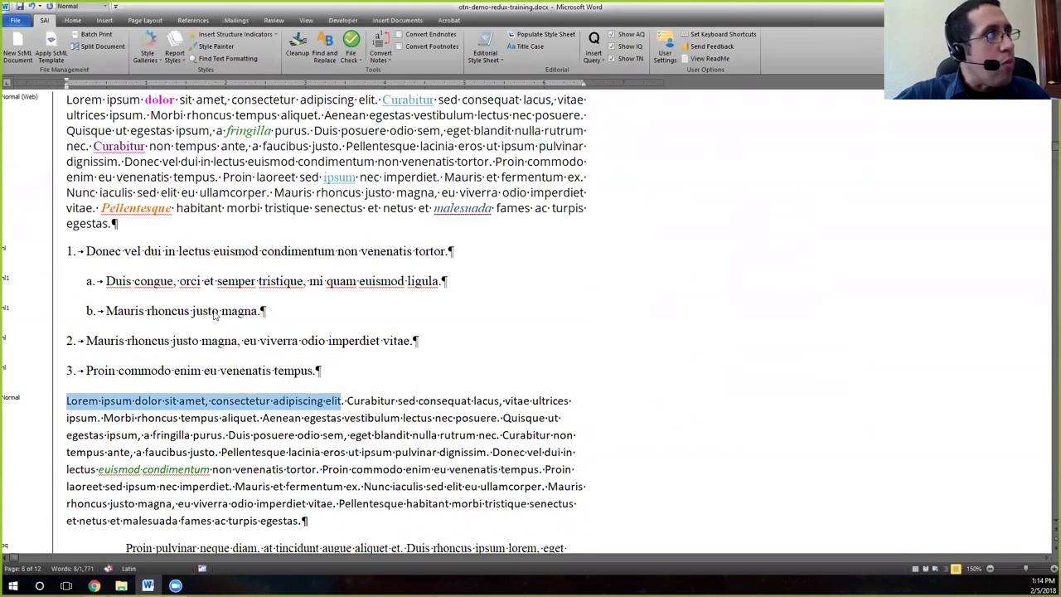
{"action": "scroll", "coordinate": [200, 406], "scroll_direction": "up", "scroll_amount": 1}
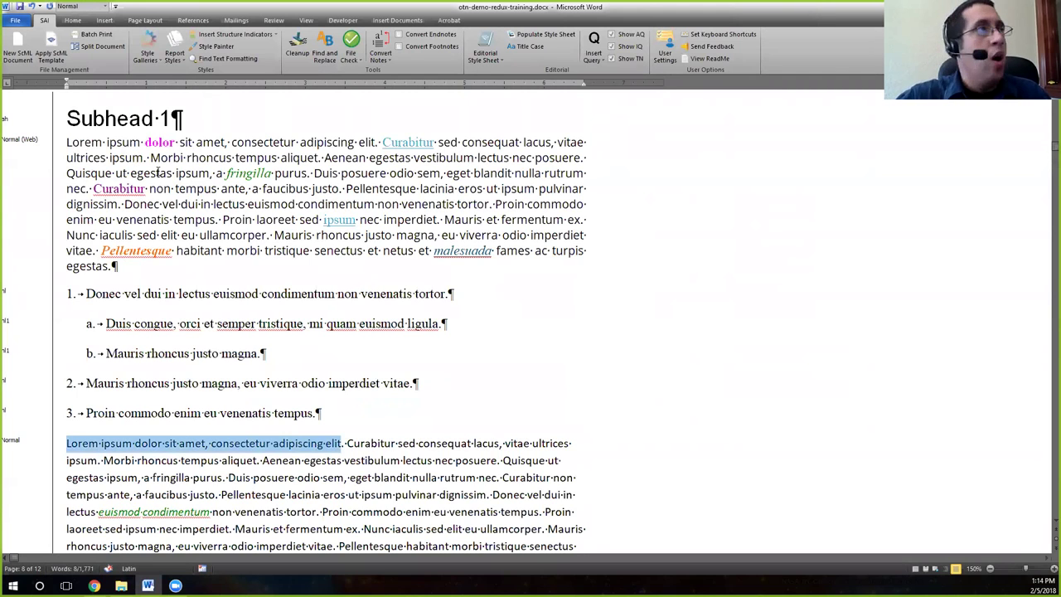
{"action": "scroll", "coordinate": [197, 190], "scroll_direction": "up", "scroll_amount": 2}
{"action": "scroll", "coordinate": [286, 243], "scroll_direction": "up", "scroll_amount": 2}
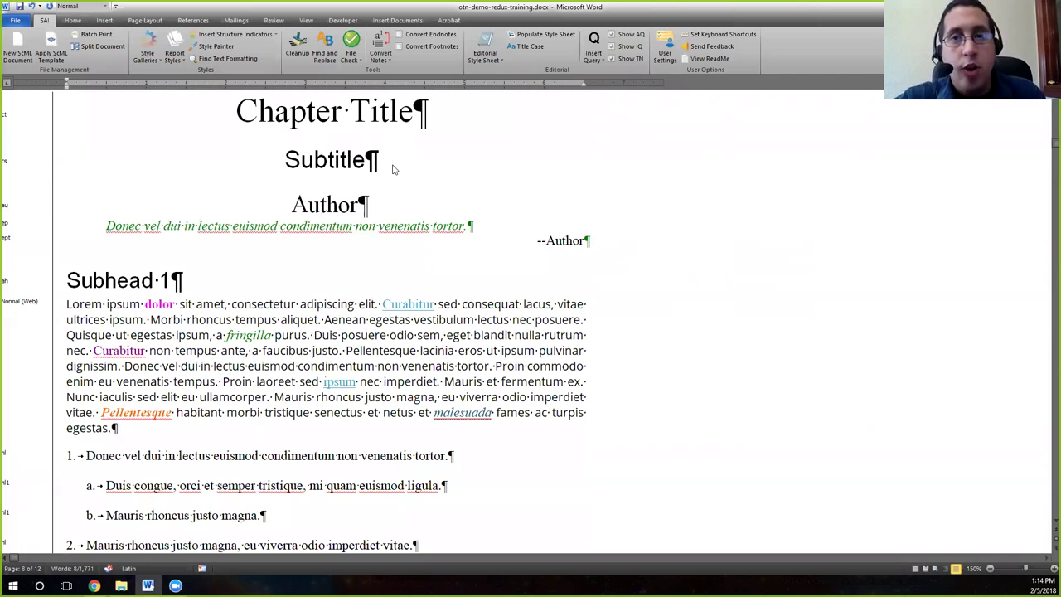
{"action": "left_click", "coordinate": [180, 325]}
{"action": "scroll", "coordinate": [183, 322], "scroll_direction": "down", "scroll_amount": 1}
{"action": "scroll", "coordinate": [182, 307], "scroll_direction": "down", "scroll_amount": 1}
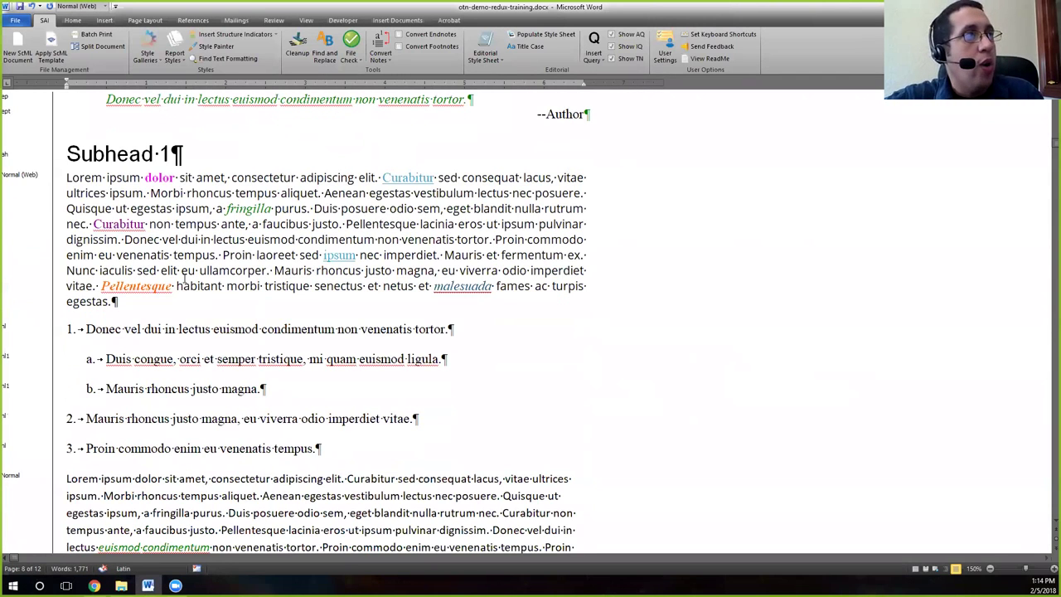
{"action": "scroll", "coordinate": [187, 280], "scroll_direction": "down", "scroll_amount": 1}
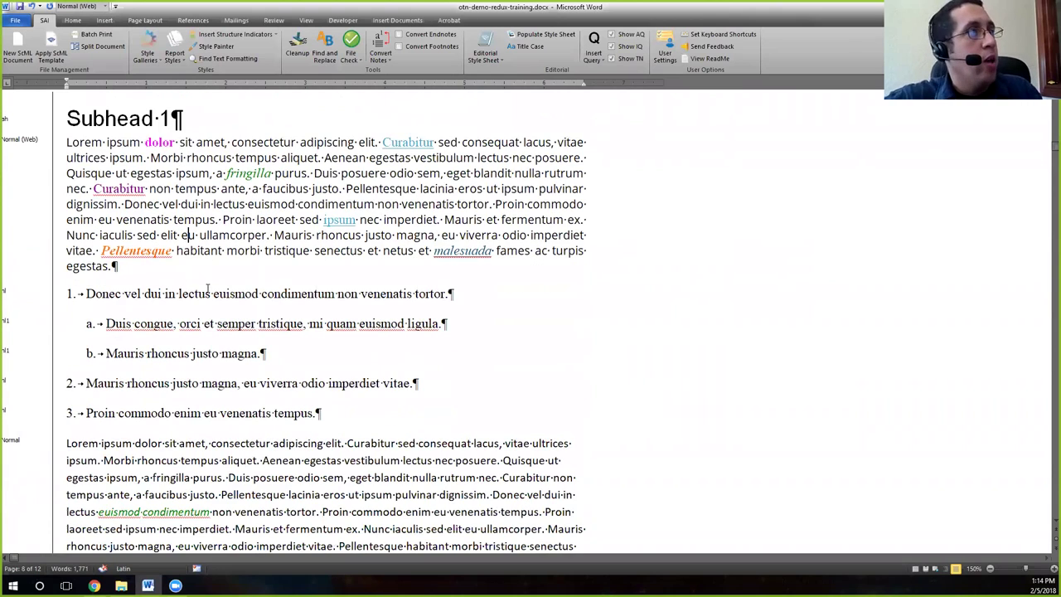
{"action": "scroll", "coordinate": [177, 230], "scroll_direction": "down", "scroll_amount": 1}
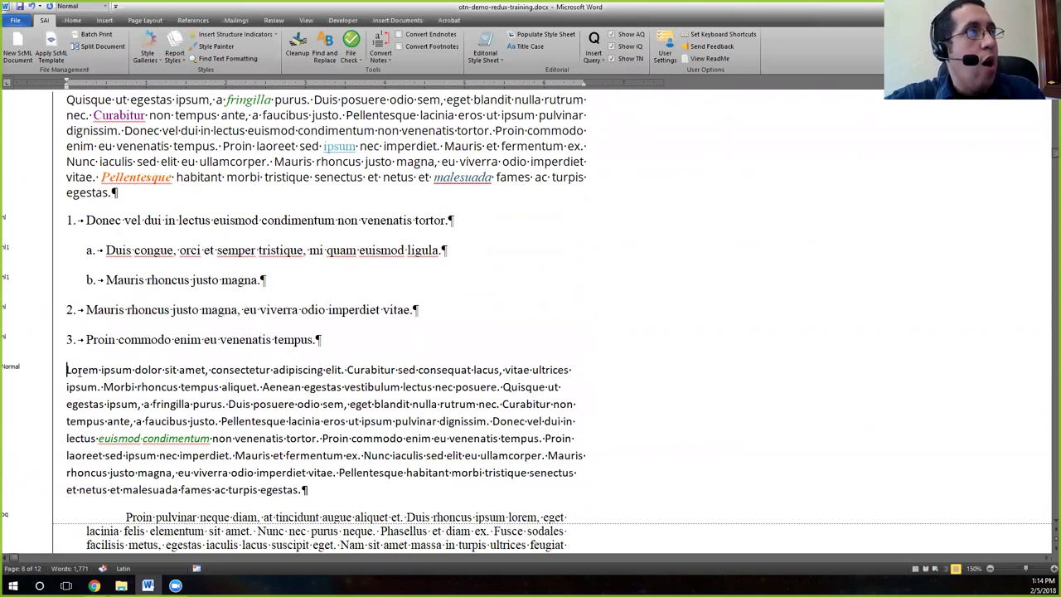
{"action": "left_click_drag", "start_coordinate": [67, 371], "coordinate": [377, 373]}
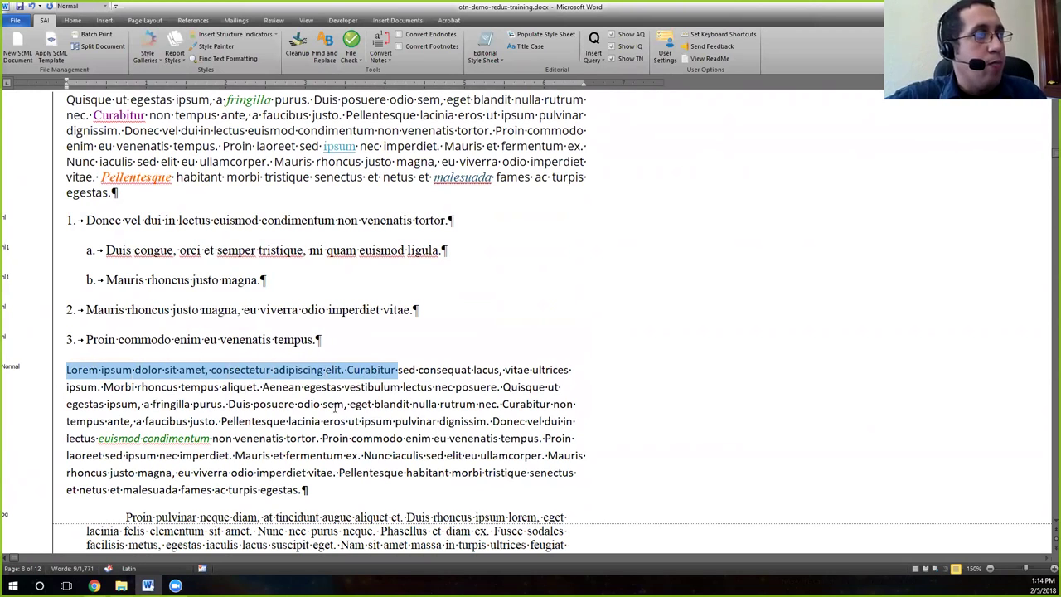
{"action": "left_click", "coordinate": [71, 371]}
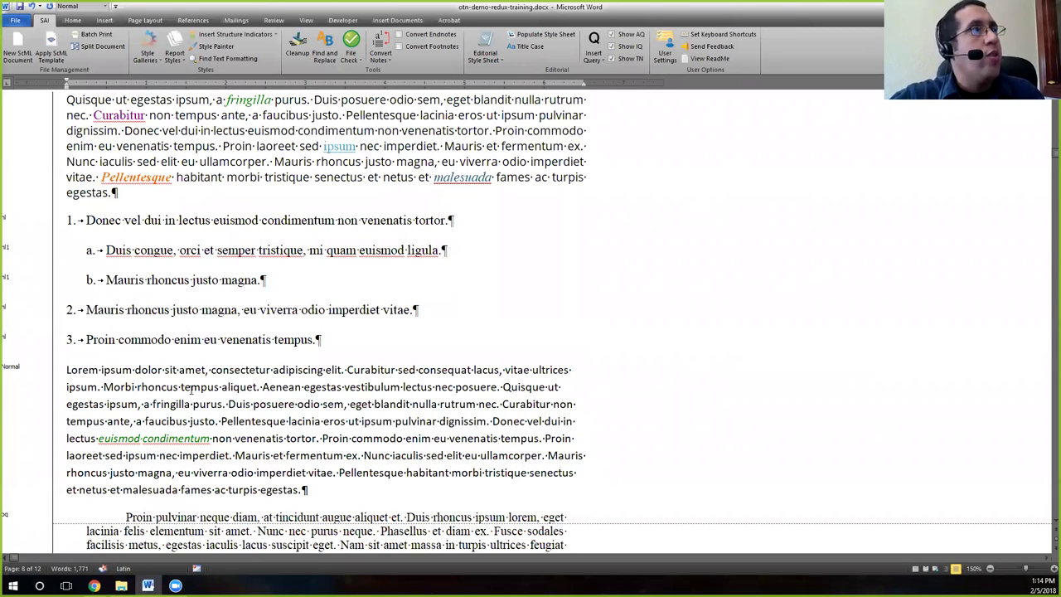
{"action": "scroll", "coordinate": [97, 223], "scroll_direction": "up", "scroll_amount": 1}
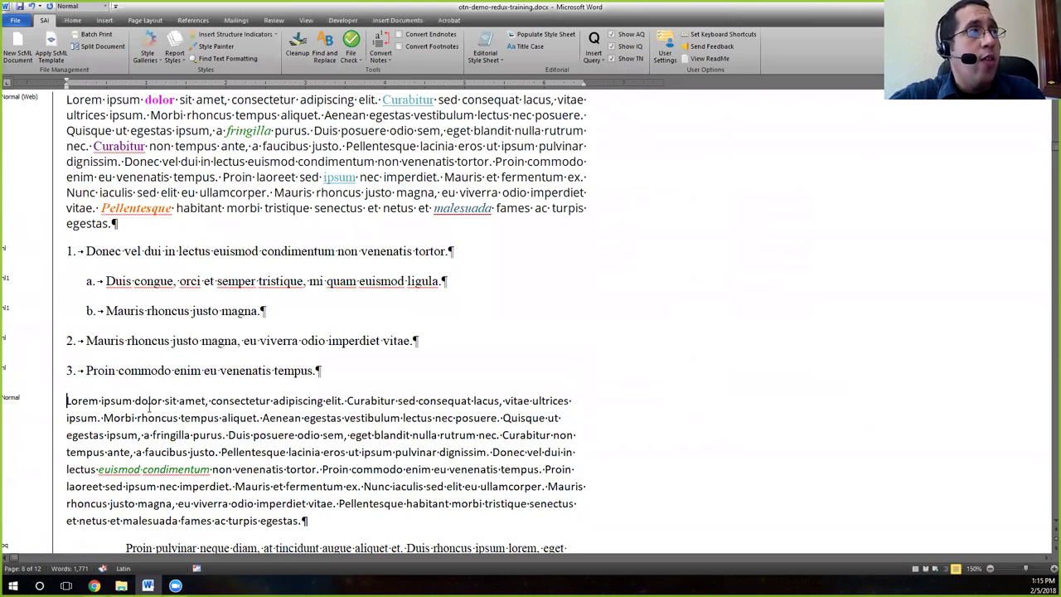
{"action": "left_click_drag", "start_coordinate": [116, 401], "coordinate": [253, 396]}
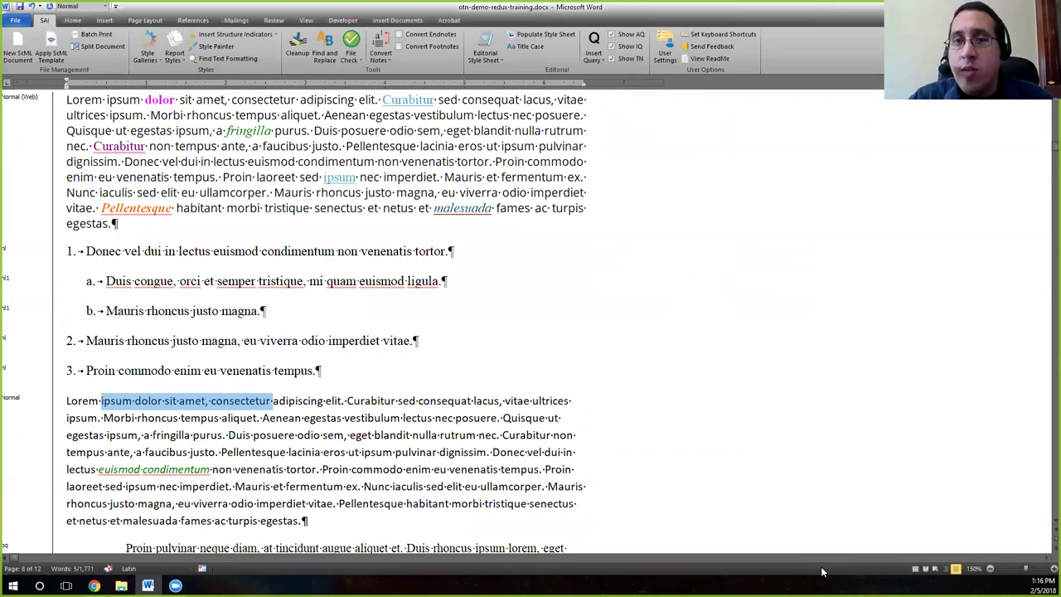
{"action": "scroll", "coordinate": [179, 265], "scroll_direction": "down", "scroll_amount": 15}
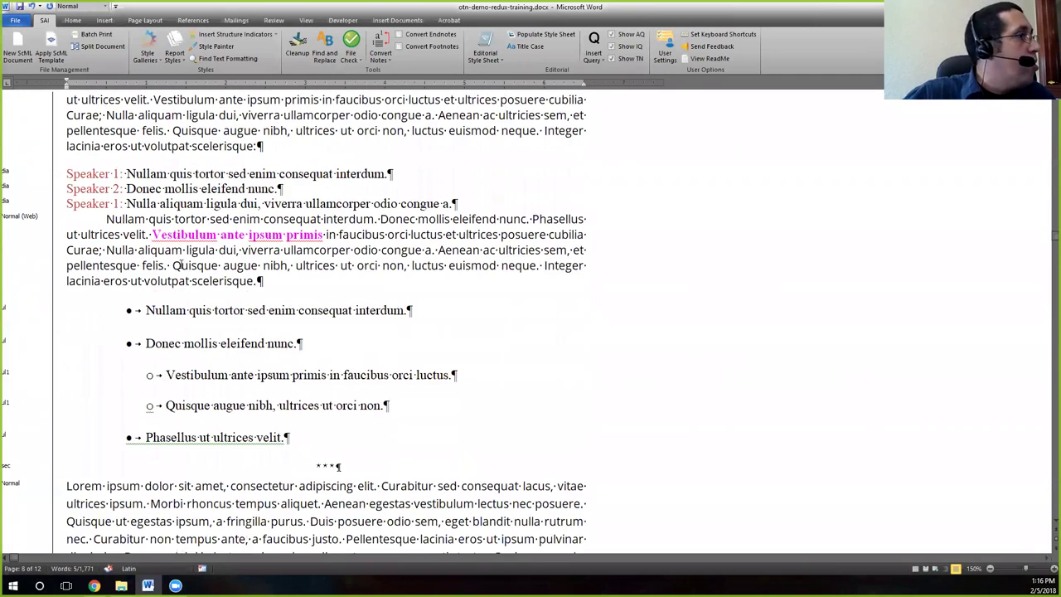
{"action": "scroll", "coordinate": [177, 270], "scroll_direction": "down", "scroll_amount": 1}
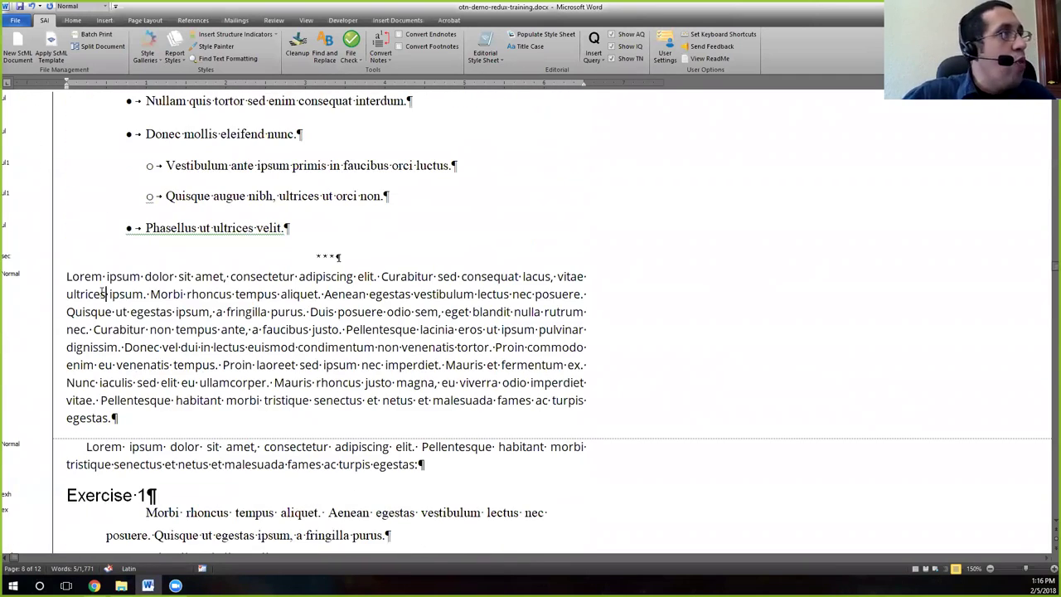
{"action": "left_click_drag", "start_coordinate": [66, 276], "coordinate": [223, 277]}
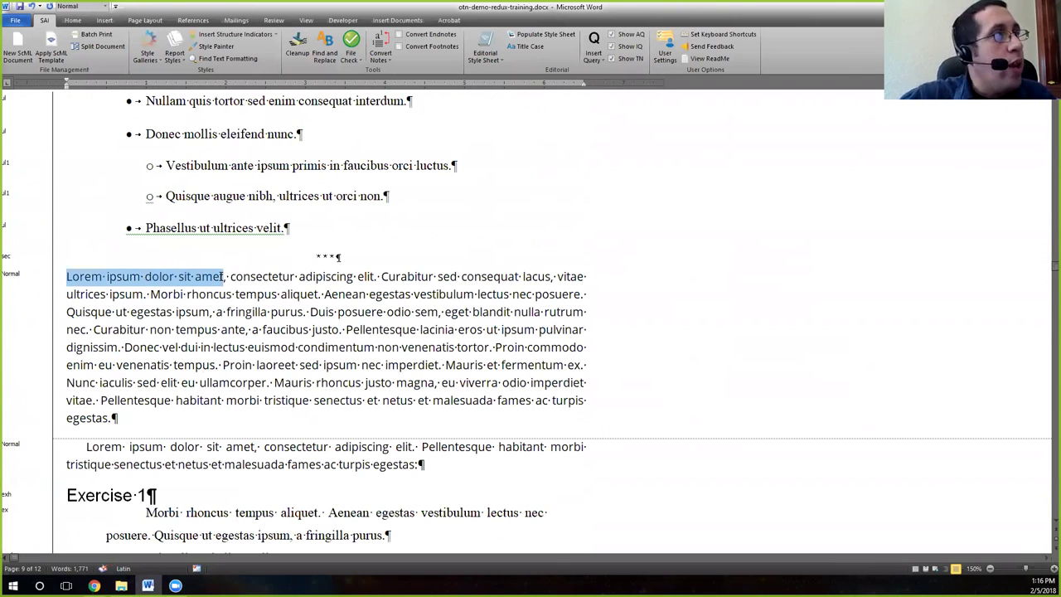
{"action": "left_click_drag", "start_coordinate": [222, 277], "coordinate": [224, 277]}
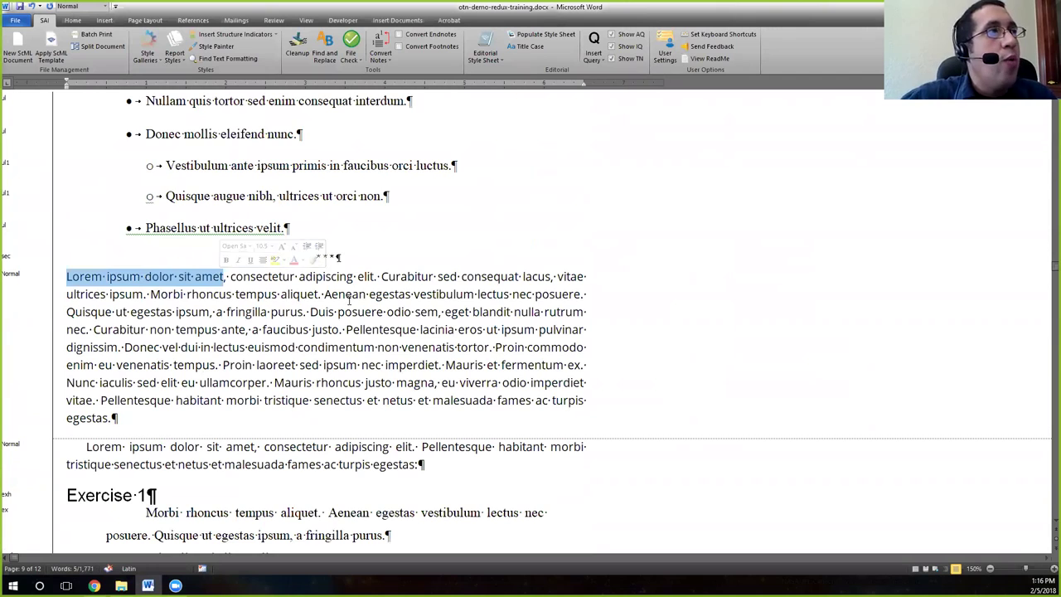
{"action": "left_click", "coordinate": [350, 295]}
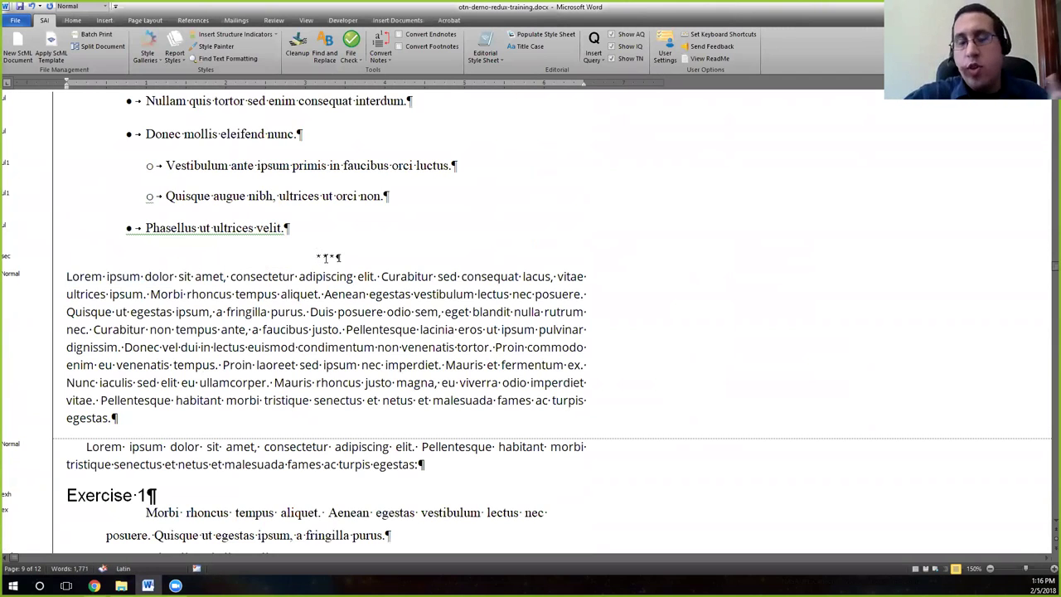
{"action": "left_click", "coordinate": [68, 277]}
{"action": "left_click_drag", "start_coordinate": [68, 277], "coordinate": [176, 277]}
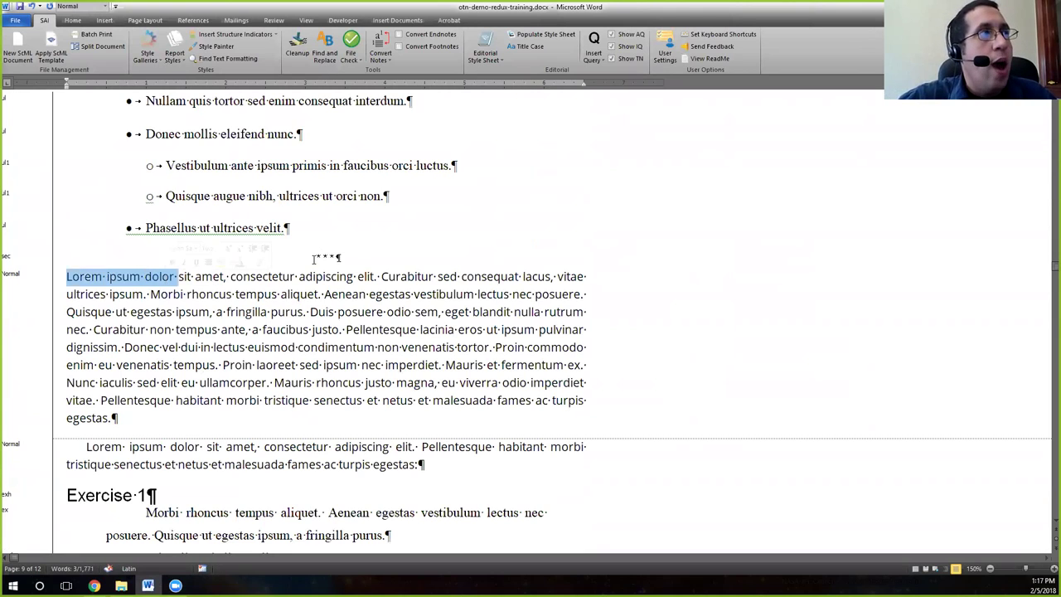
{"action": "left_click_drag", "start_coordinate": [316, 258], "coordinate": [338, 262]}
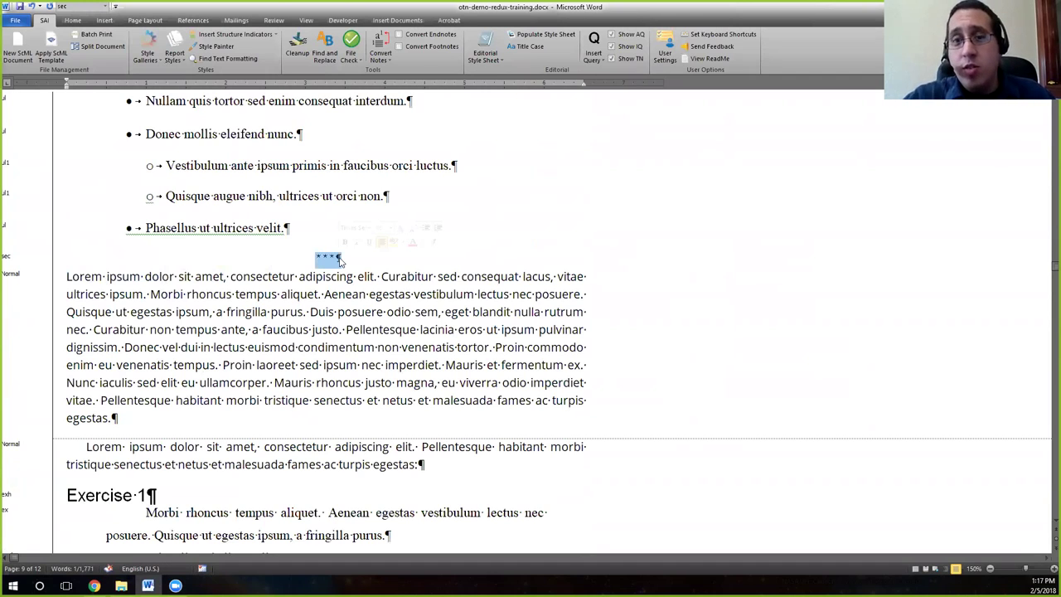
{"action": "left_click", "coordinate": [151, 276]}
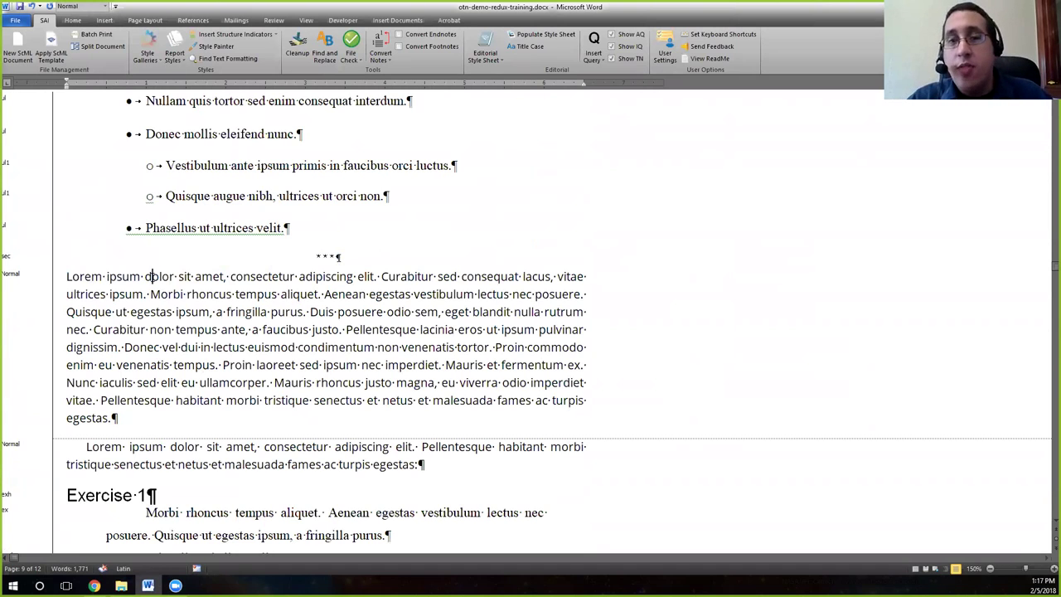
{"action": "type", "text": "paft"}
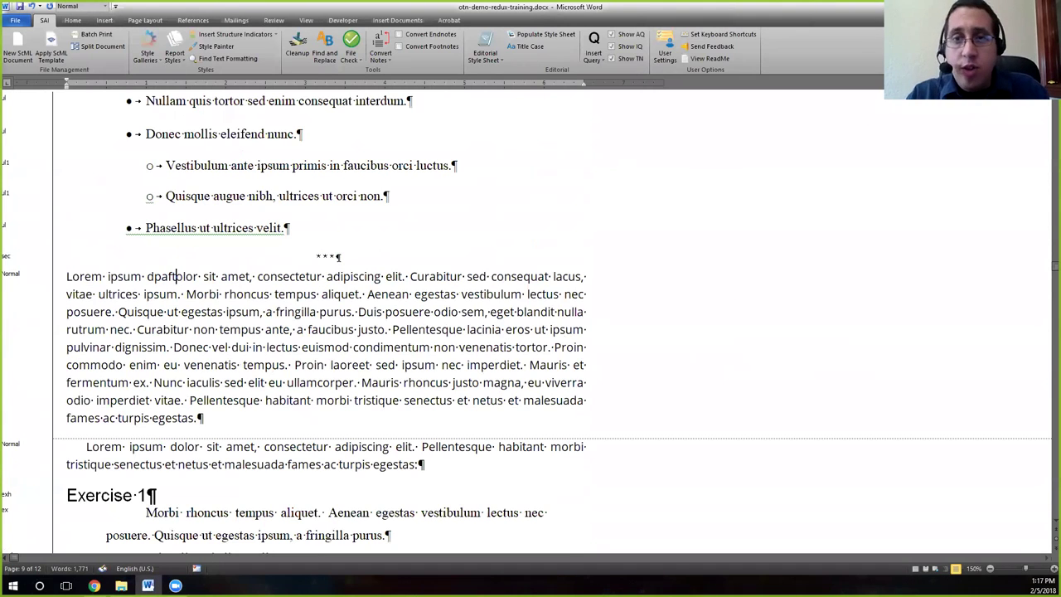
{"action": "key", "text": "ctrl+z"}
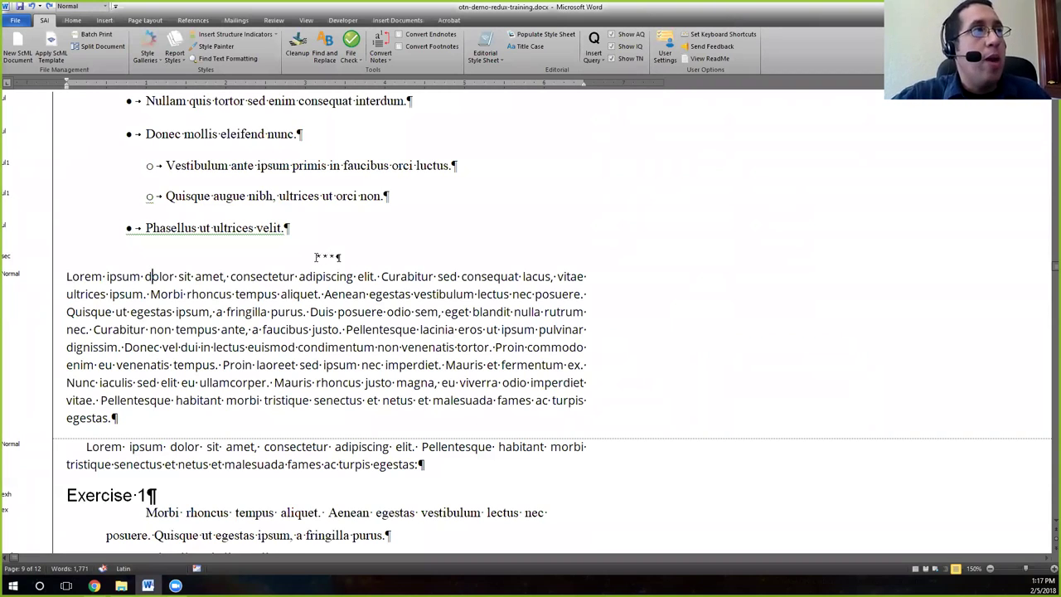
{"action": "left_click_drag", "start_coordinate": [316, 258], "coordinate": [337, 261]}
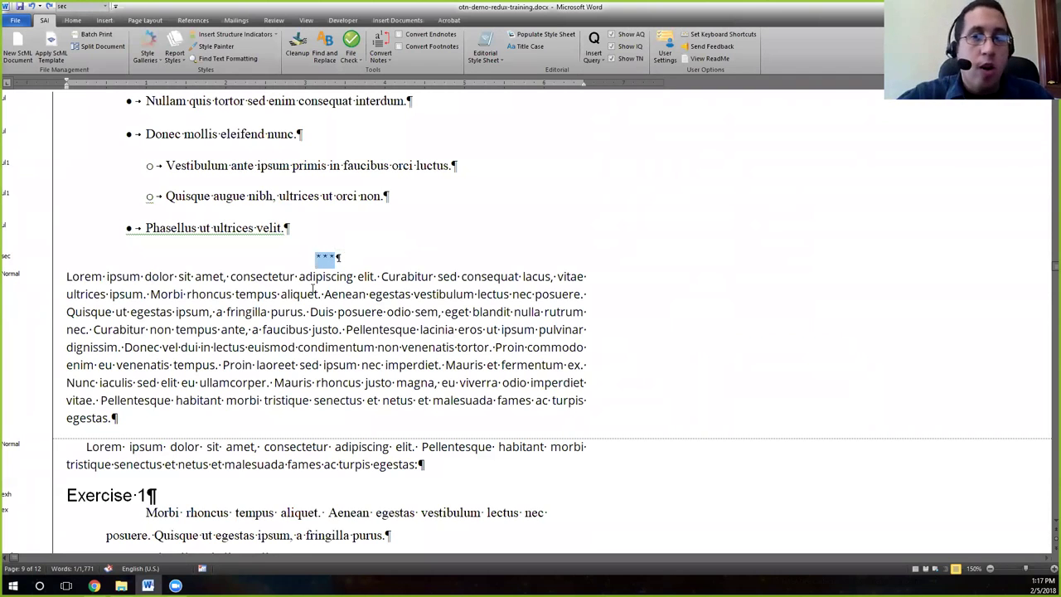
{"action": "scroll", "coordinate": [284, 329], "scroll_direction": "down", "scroll_amount": 1}
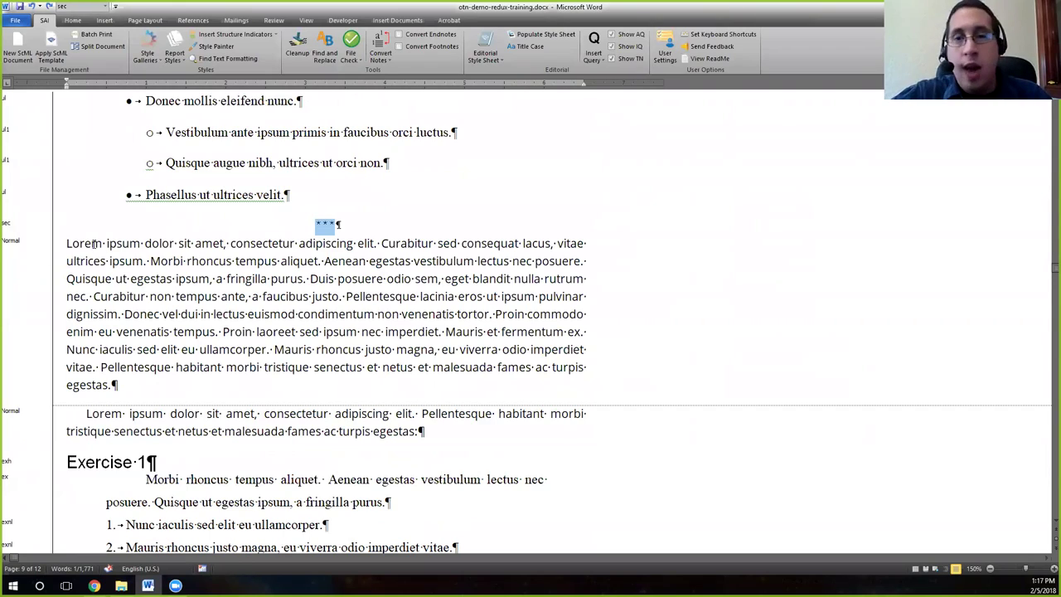
{"action": "scroll", "coordinate": [180, 302], "scroll_direction": "down", "scroll_amount": 4}
{"action": "scroll", "coordinate": [181, 304], "scroll_direction": "down", "scroll_amount": 4}
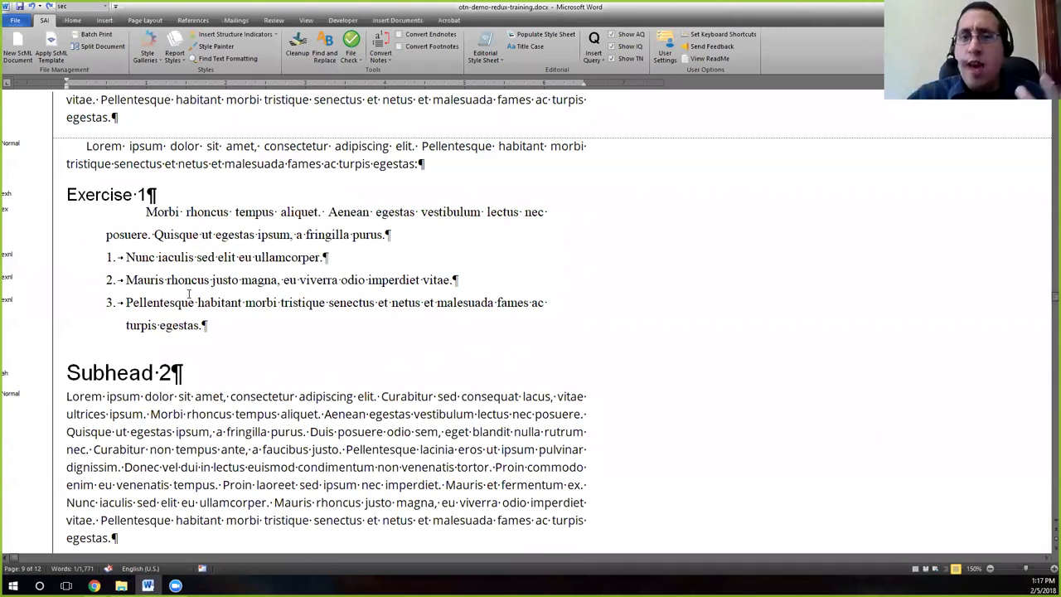
{"action": "scroll", "coordinate": [189, 294], "scroll_direction": "down", "scroll_amount": 3}
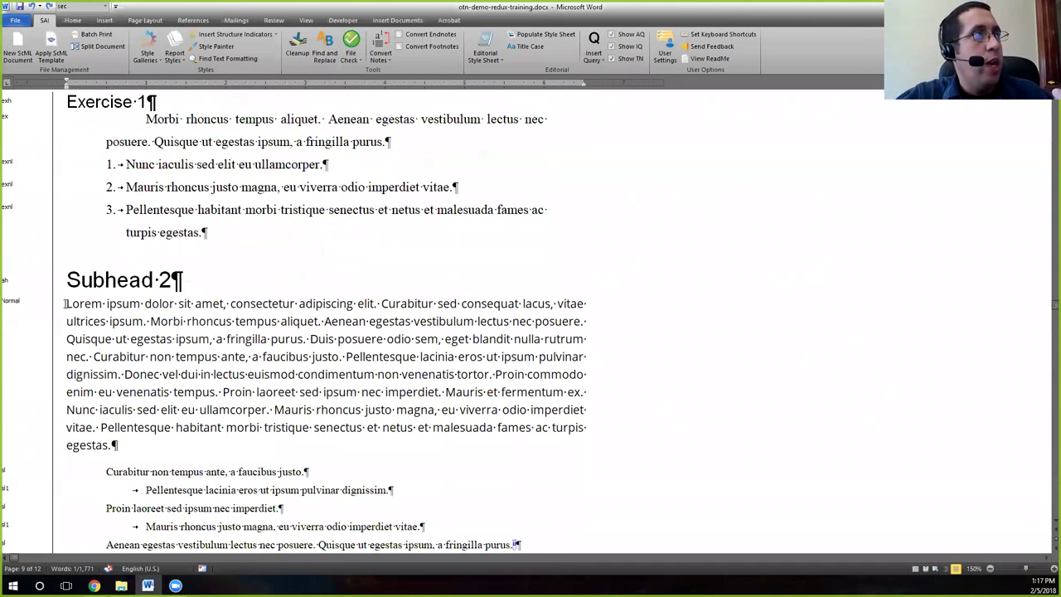
{"action": "left_click_drag", "start_coordinate": [65, 304], "coordinate": [224, 304]}
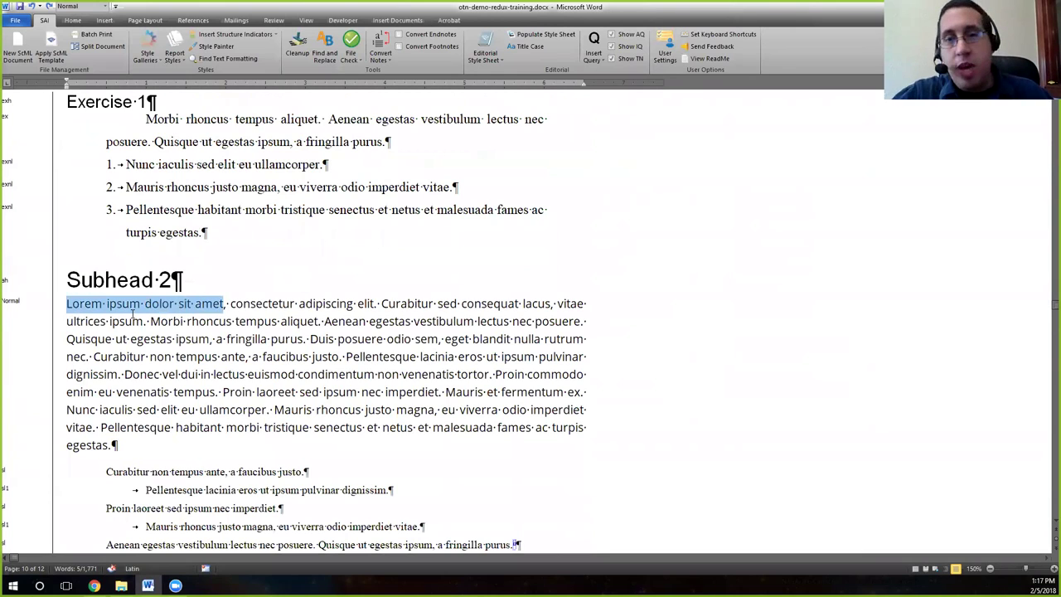
{"action": "left_click_drag", "start_coordinate": [66, 279], "coordinate": [184, 279]}
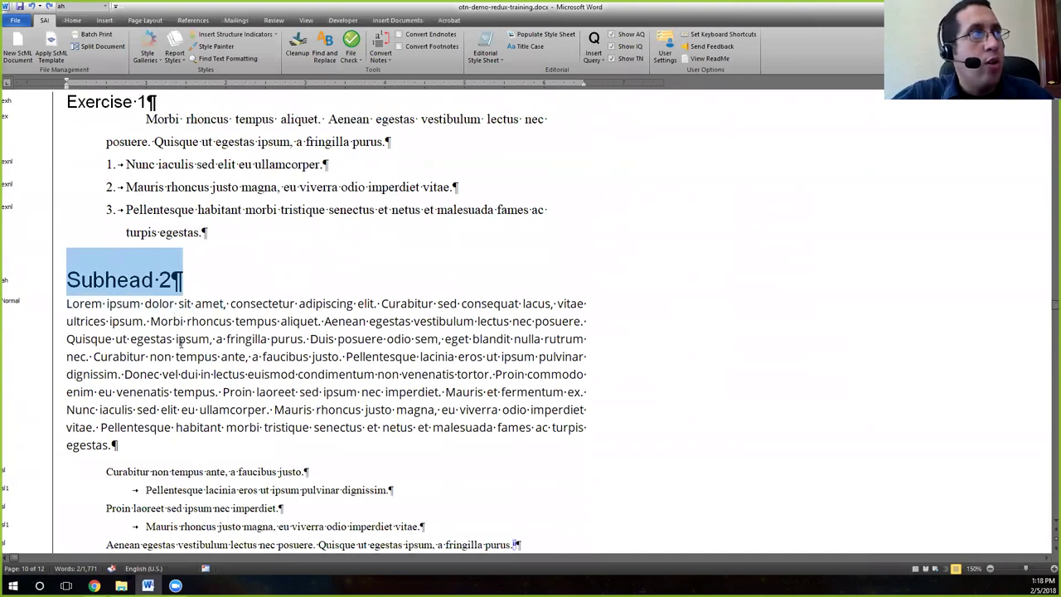
{"action": "scroll", "coordinate": [179, 343], "scroll_direction": "down", "scroll_amount": 1}
{"action": "scroll", "coordinate": [181, 343], "scroll_direction": "down", "scroll_amount": 2}
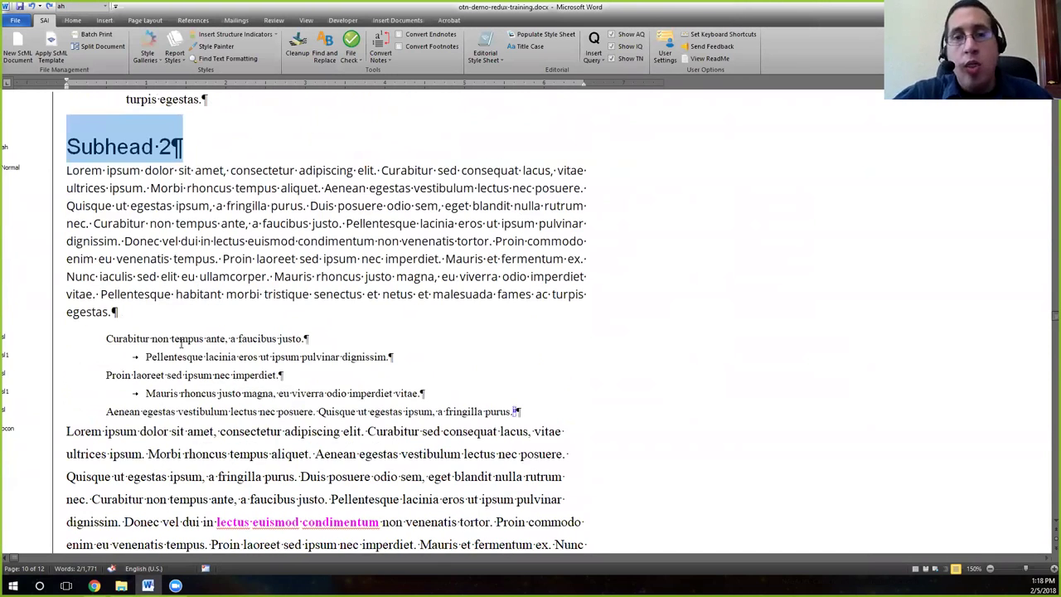
{"action": "scroll", "coordinate": [181, 342], "scroll_direction": "down", "scroll_amount": 2}
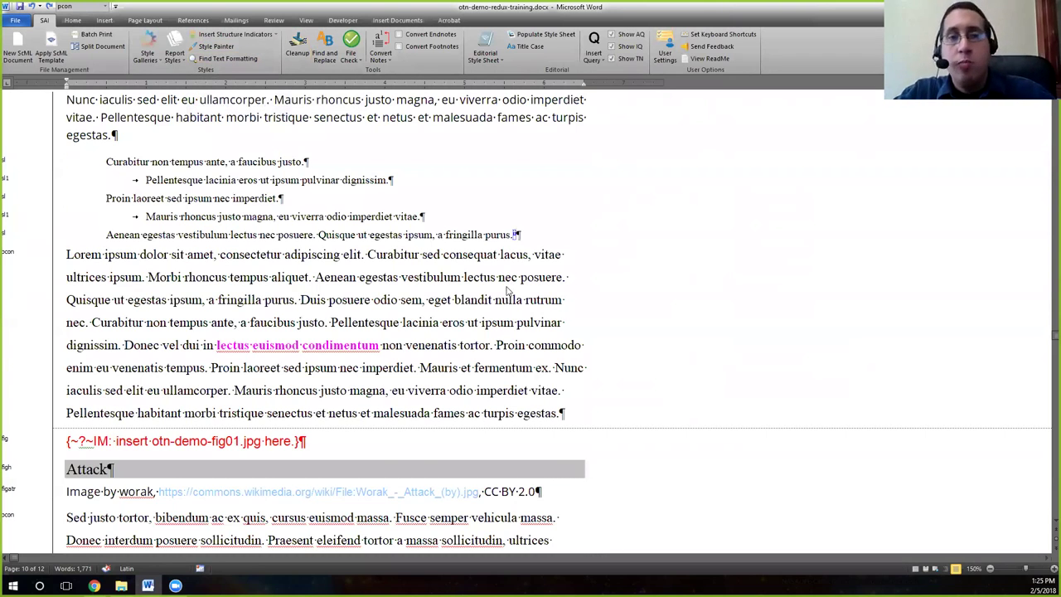
{"action": "scroll", "coordinate": [510, 289], "scroll_direction": "up", "scroll_amount": 3}
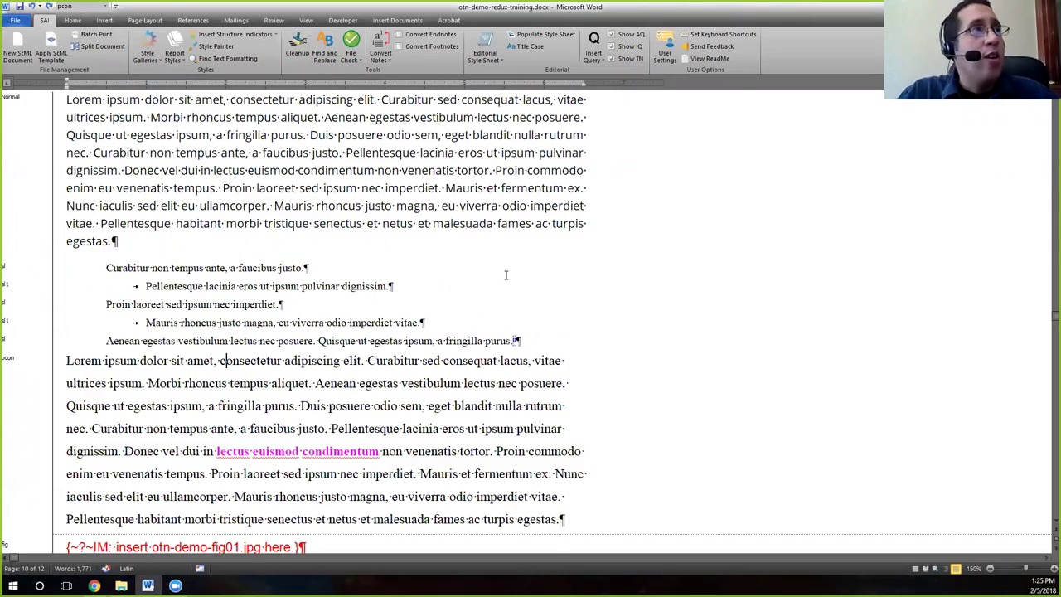
{"action": "scroll", "coordinate": [509, 286], "scroll_direction": "up", "scroll_amount": 6}
{"action": "scroll", "coordinate": [510, 281], "scroll_direction": "up", "scroll_amount": 8}
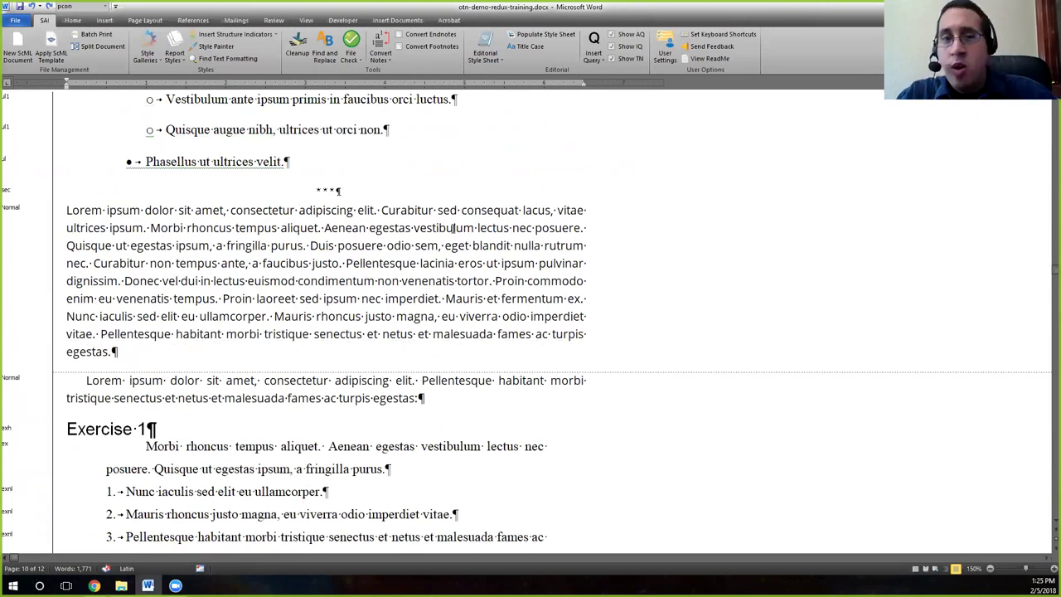
{"action": "scroll", "coordinate": [454, 228], "scroll_direction": "down", "scroll_amount": 1}
{"action": "left_click_drag", "start_coordinate": [86, 350], "coordinate": [266, 358]}
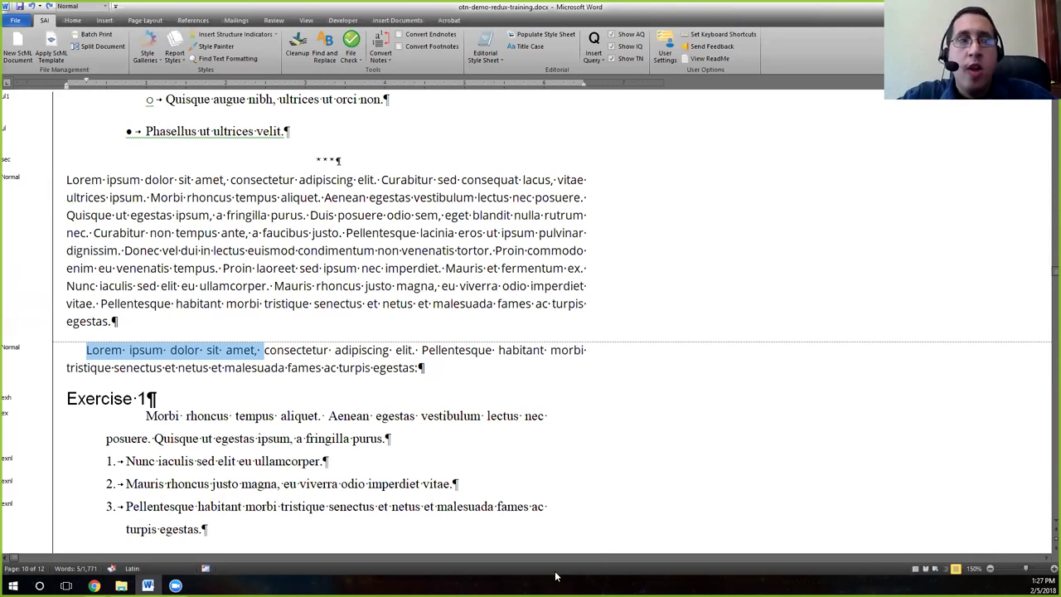
{"action": "left_click", "coordinate": [546, 328]}
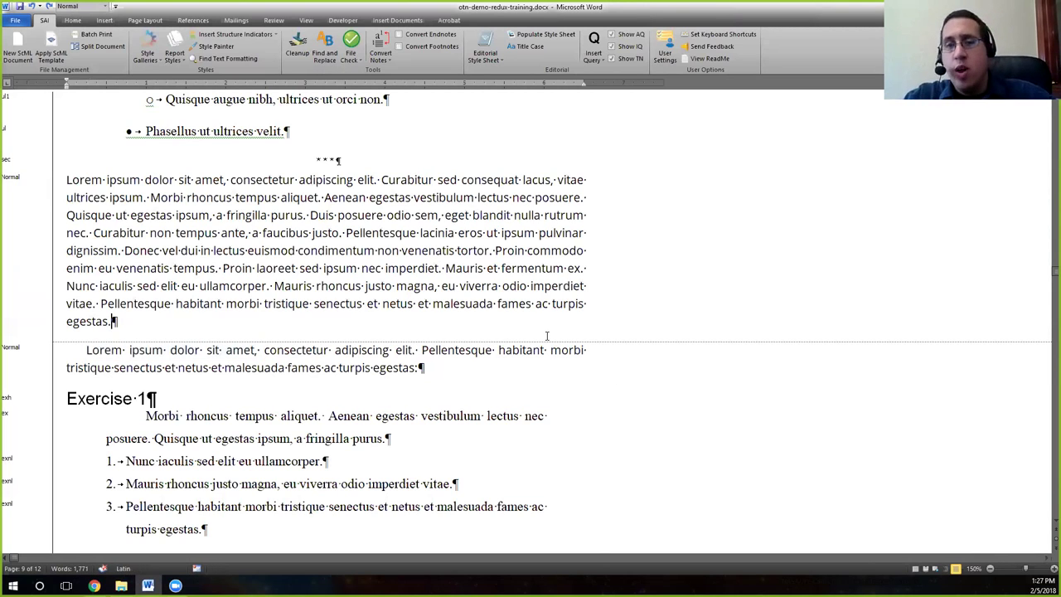